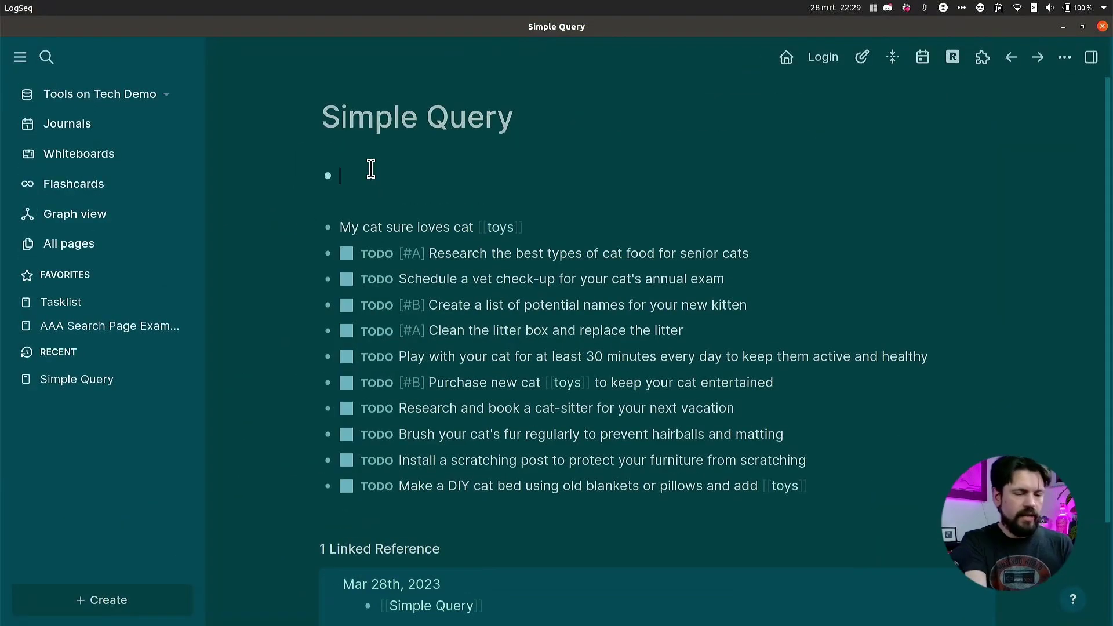
# Step: Insert an empty live query block with the /query command
pyautogui.write('/qu')
pyautogui.press('Return')
pyautogui.press('Escape')
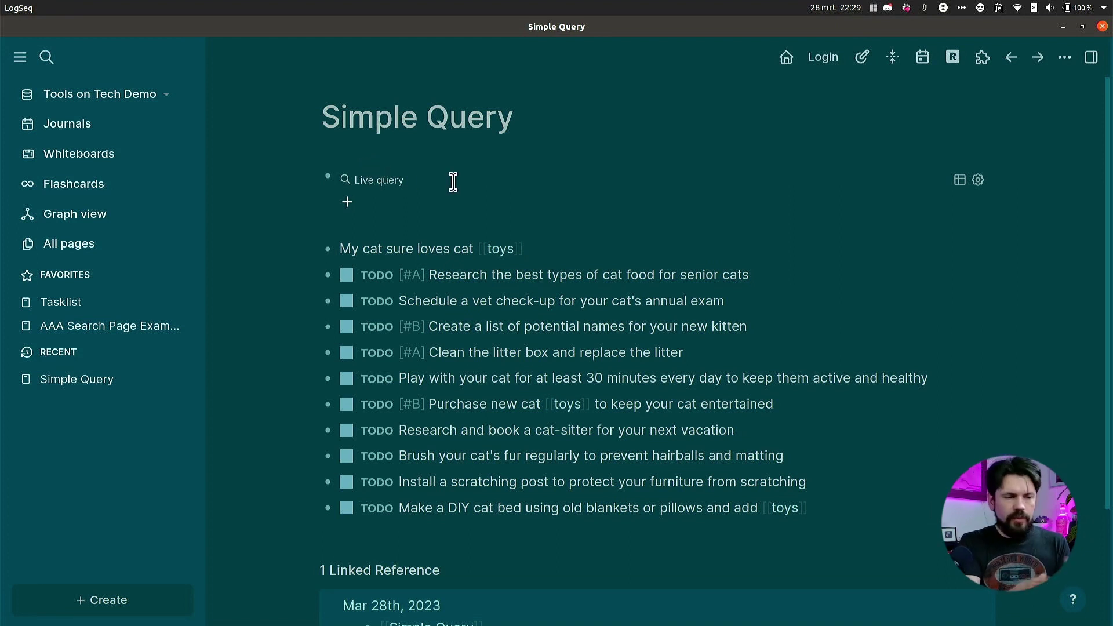
# Step: Try the query's table and list views and property settings, then re-render the query
pyautogui.click(960, 180)
pyautogui.click(960, 181)
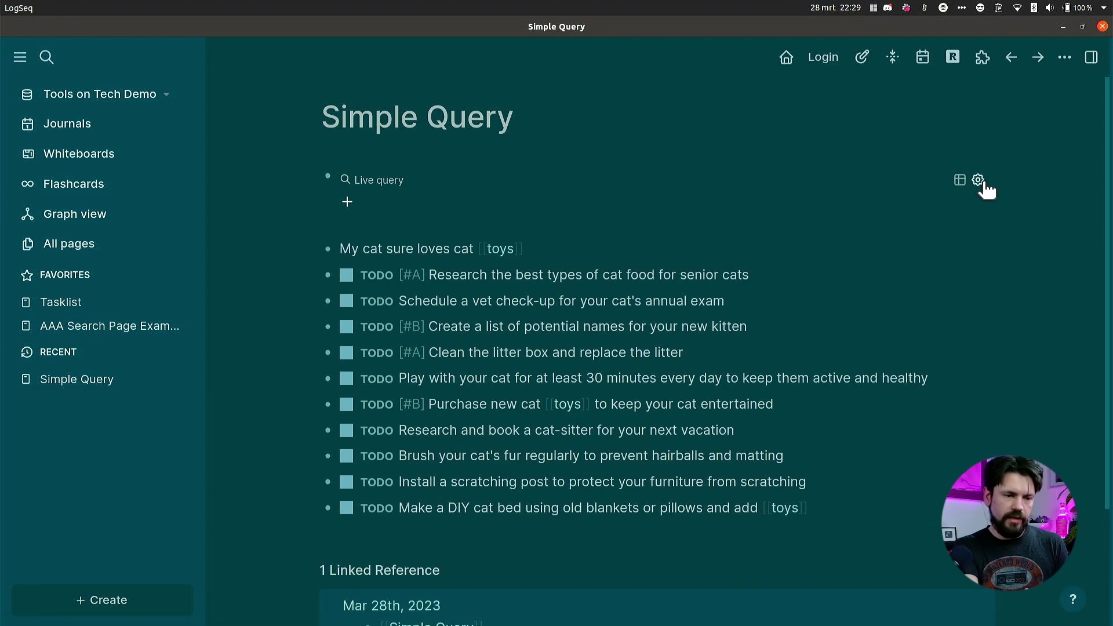
pyautogui.click(979, 180)
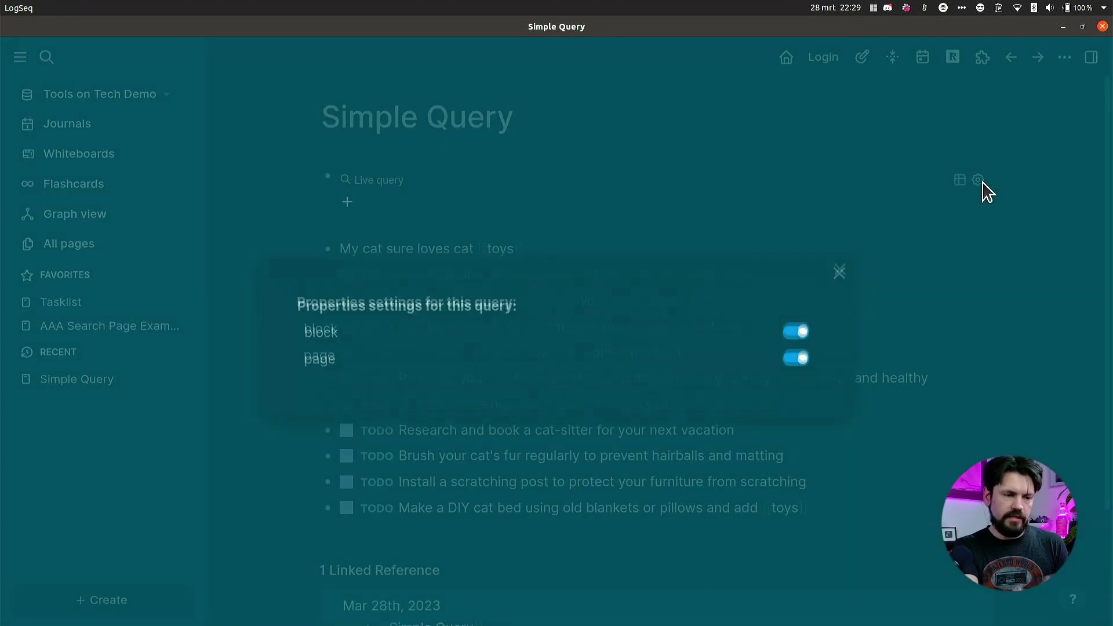
pyautogui.click(816, 202)
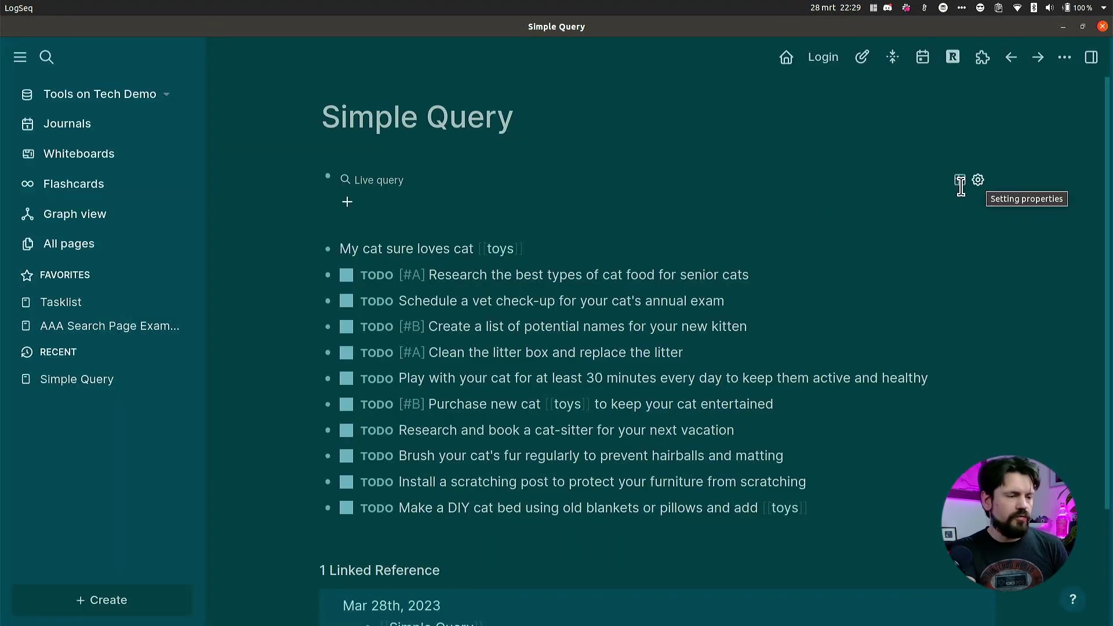
pyautogui.click(369, 181)
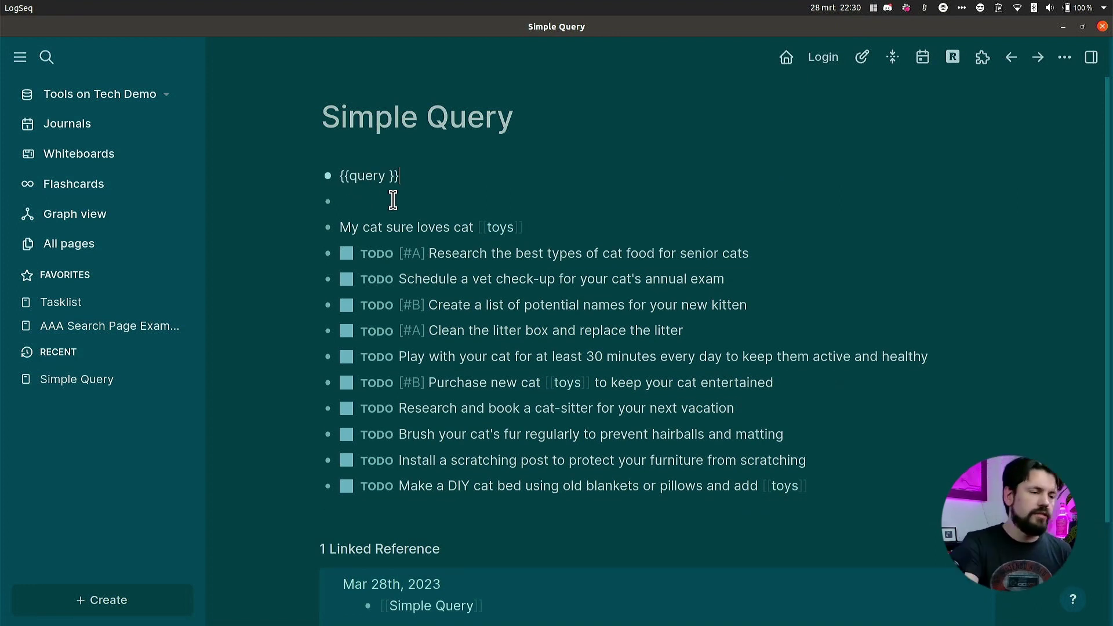
pyautogui.click(416, 220)
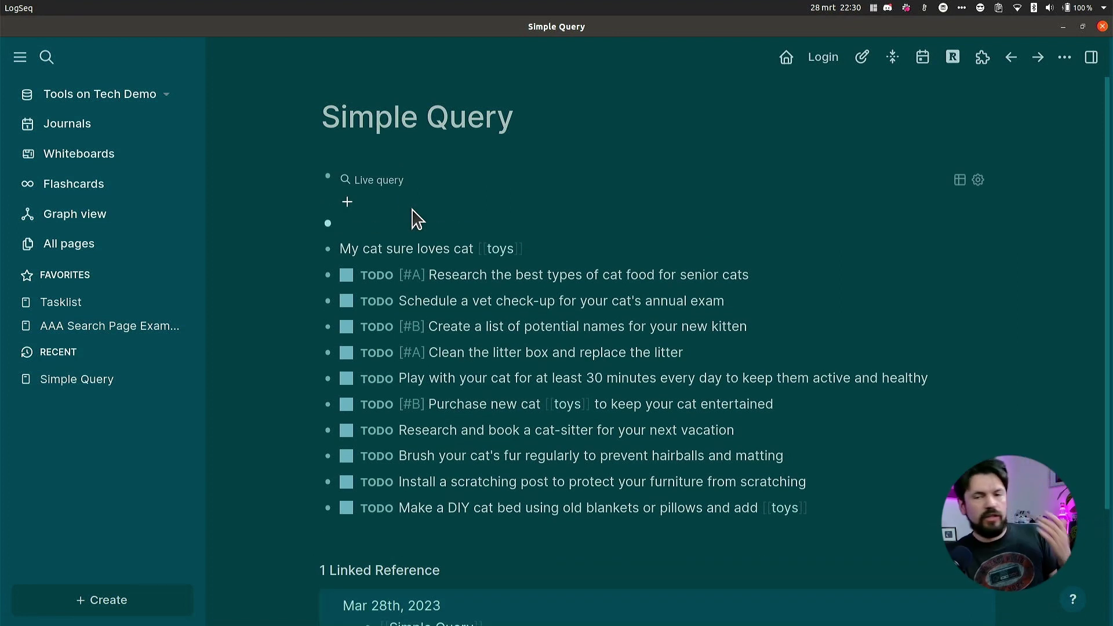
# Step: Filter the live query to find Blocks referencing the [[Simple Query]] page, giving 13 results
pyautogui.click(351, 204)
pyautogui.click(351, 204)
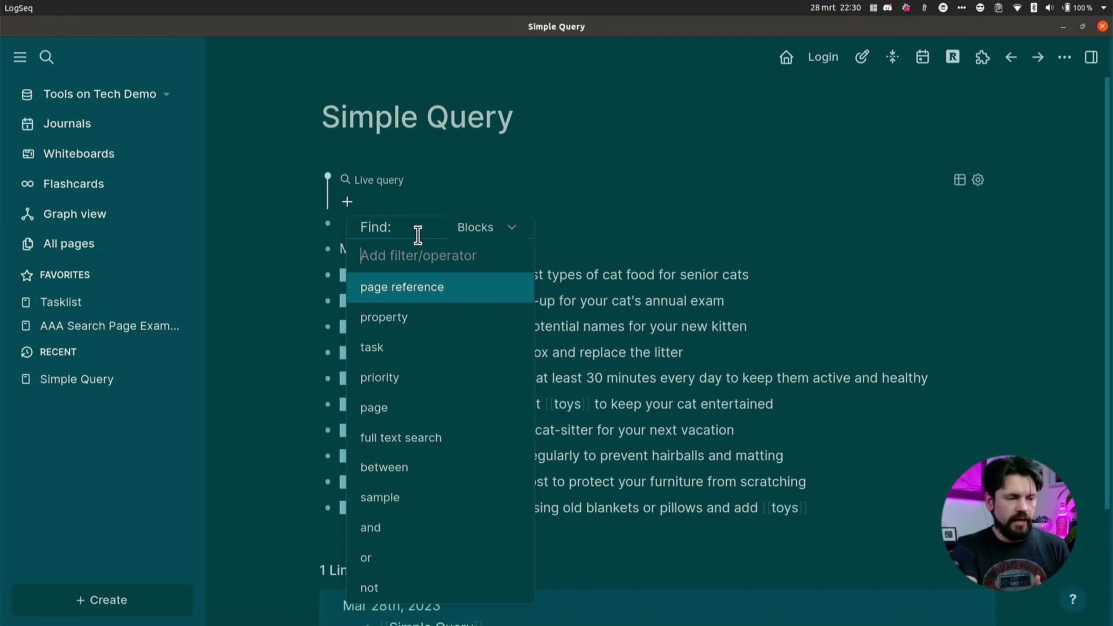
pyautogui.click(479, 232)
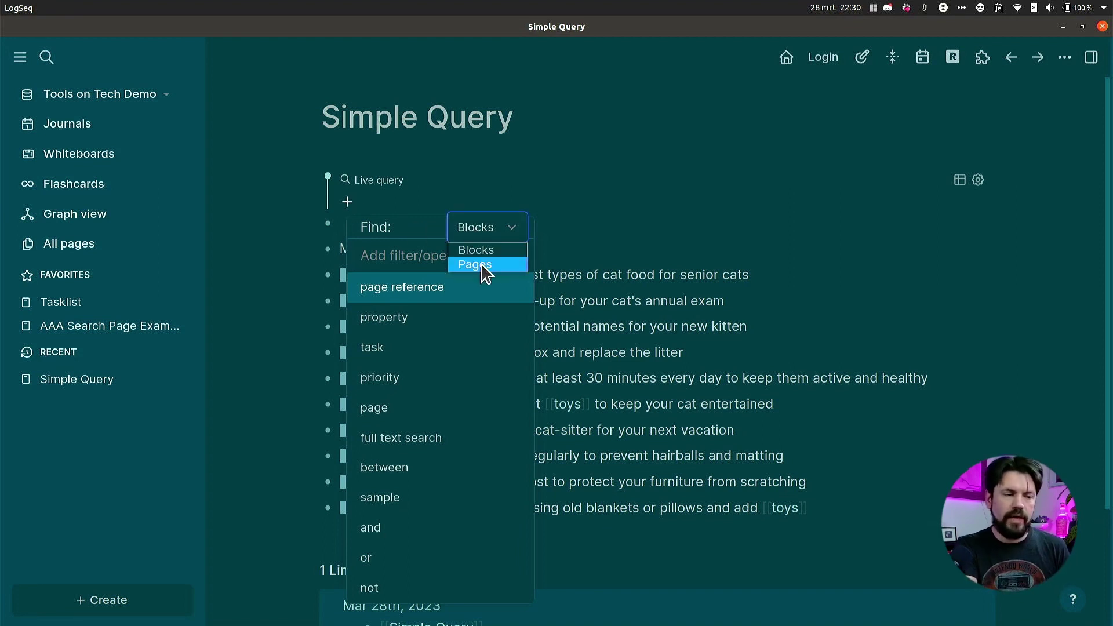
pyautogui.click(474, 253)
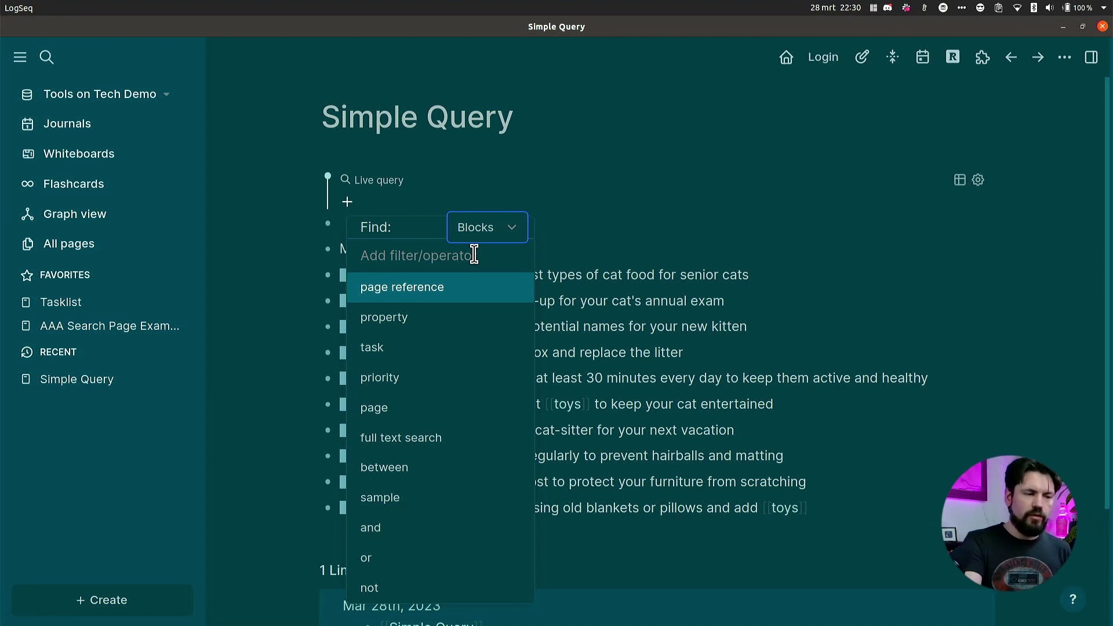
pyautogui.click(469, 297)
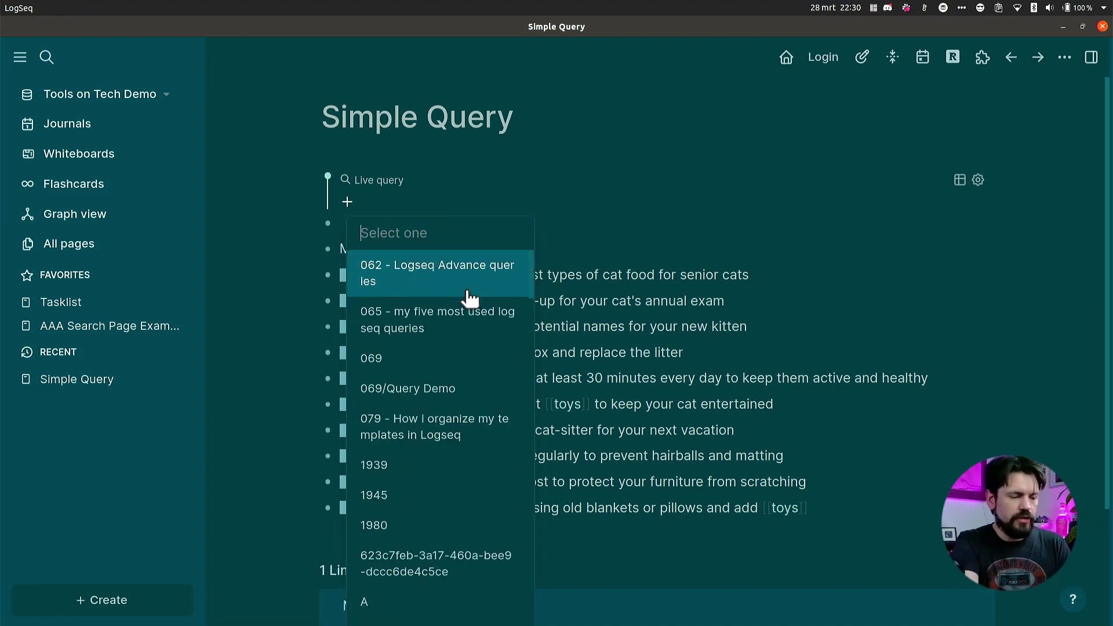
pyautogui.write('simp')
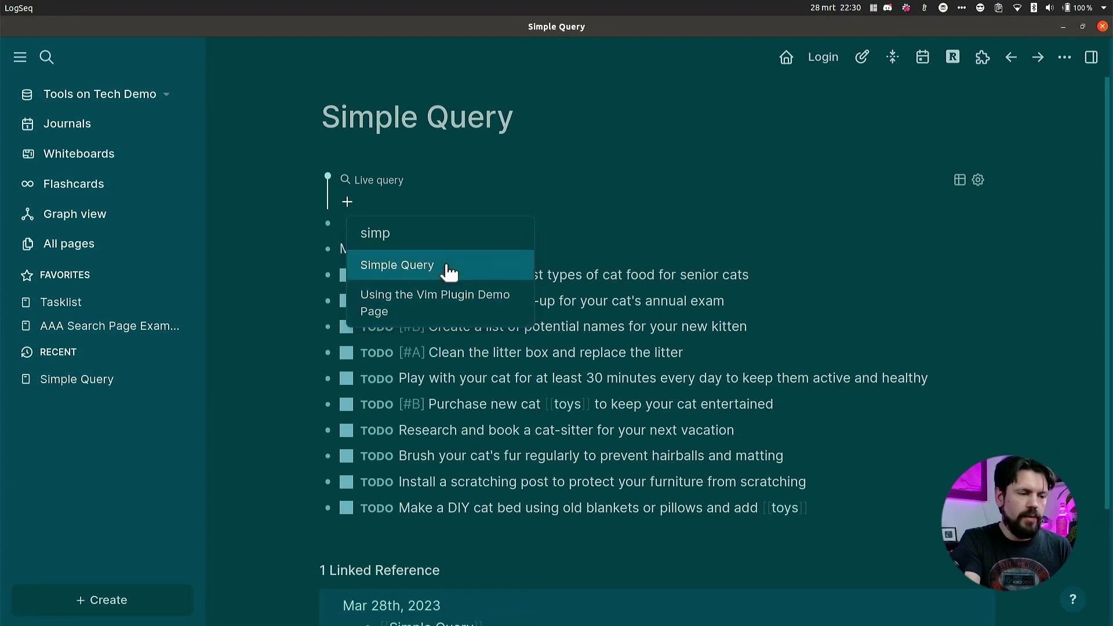
pyautogui.click(445, 268)
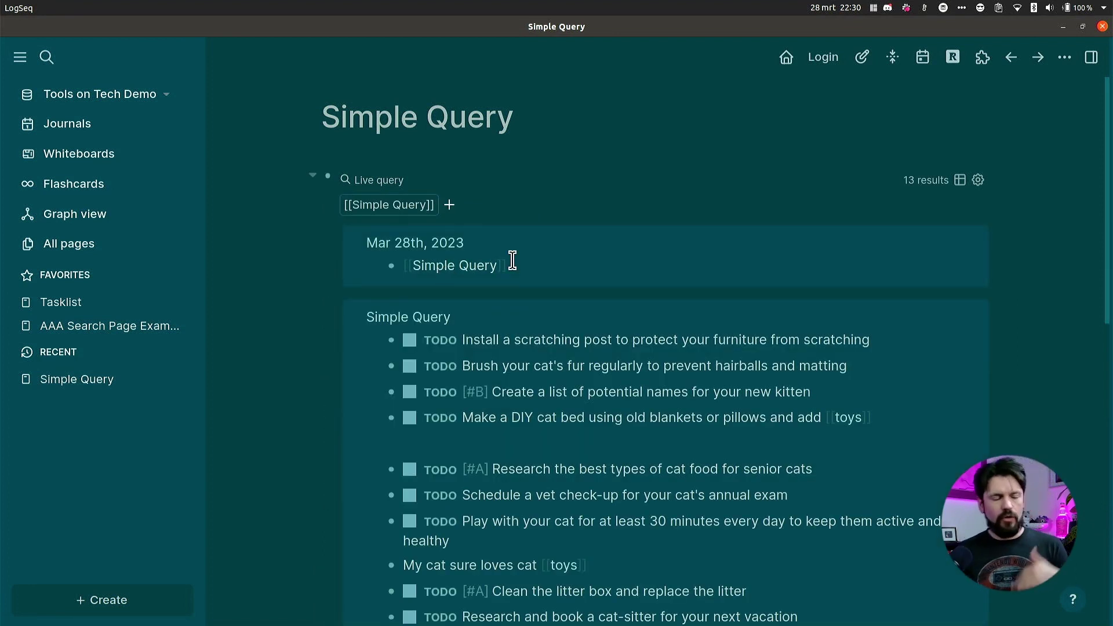
pyautogui.scroll(-3, 536, 337)
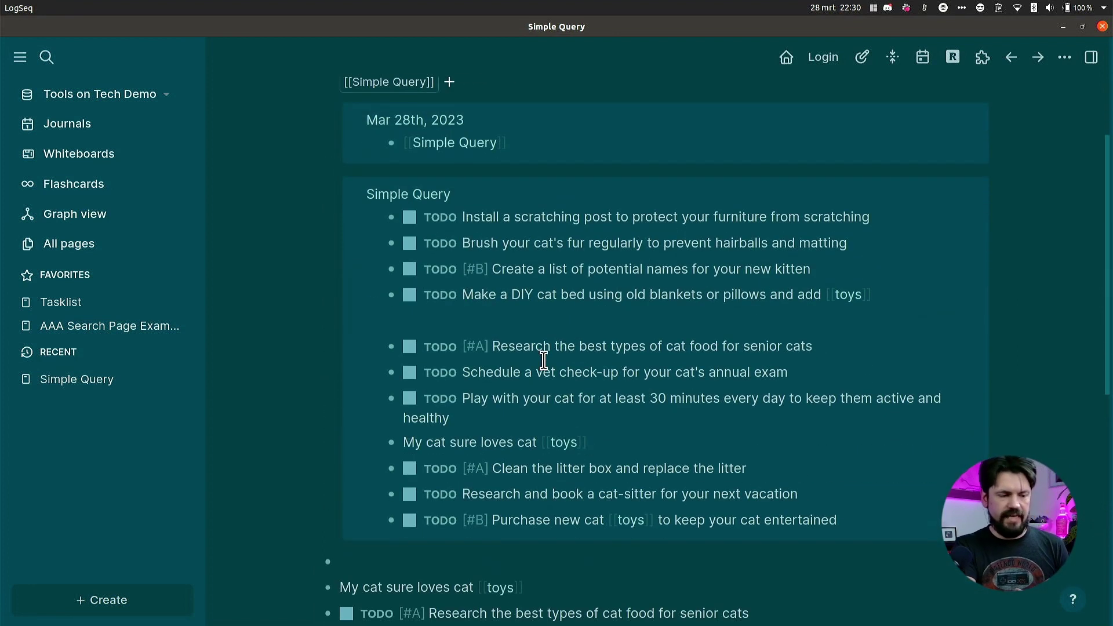
pyautogui.scroll(-2, 499, 549)
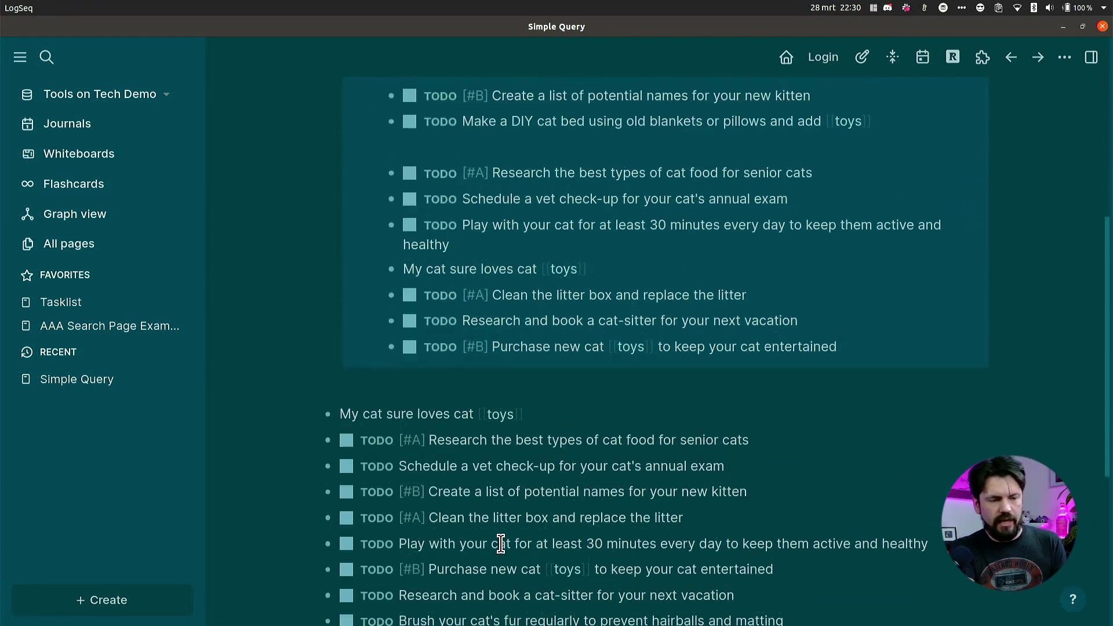
pyautogui.scroll(5, 501, 543)
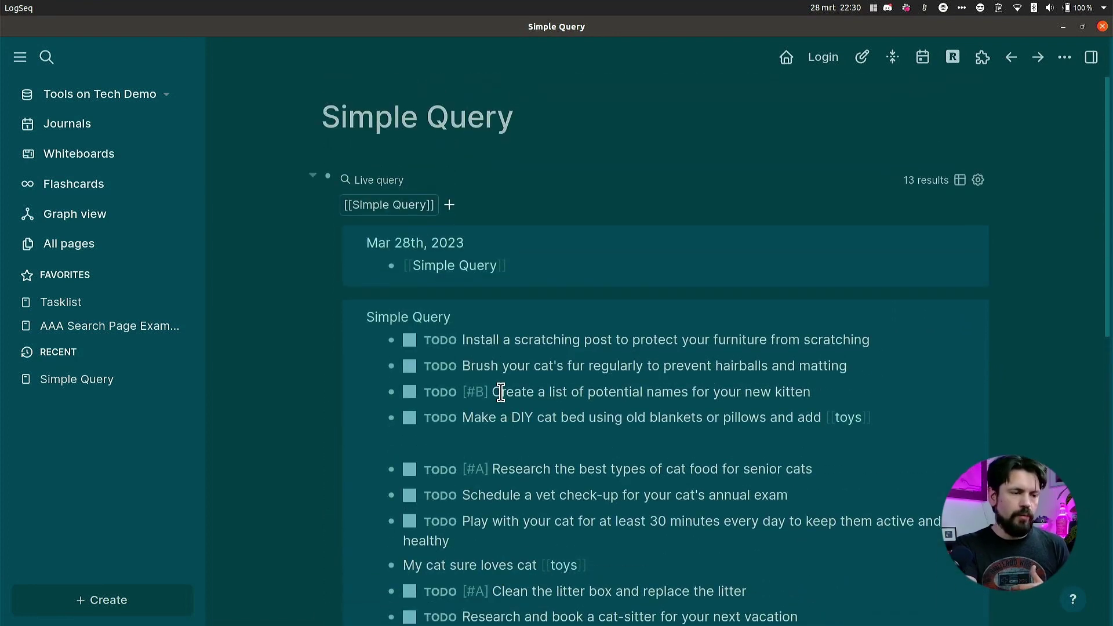
# Step: Add a [[toys]] page-reference filter for 3 results, then begin a task-status filter
pyautogui.click(450, 205)
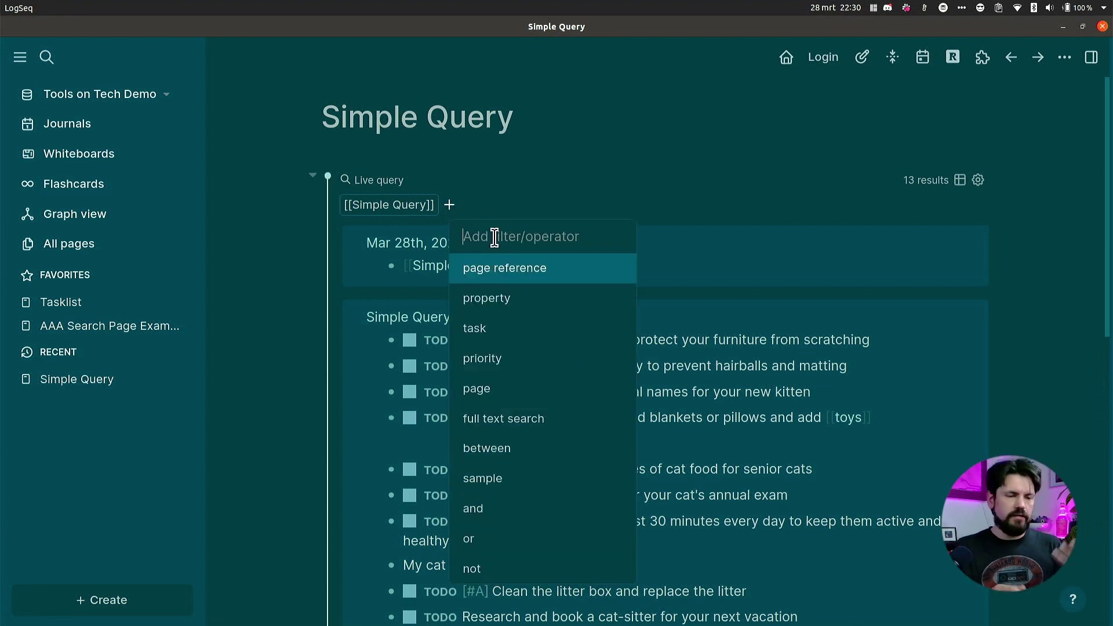
pyautogui.click(479, 268)
pyautogui.write('toys')
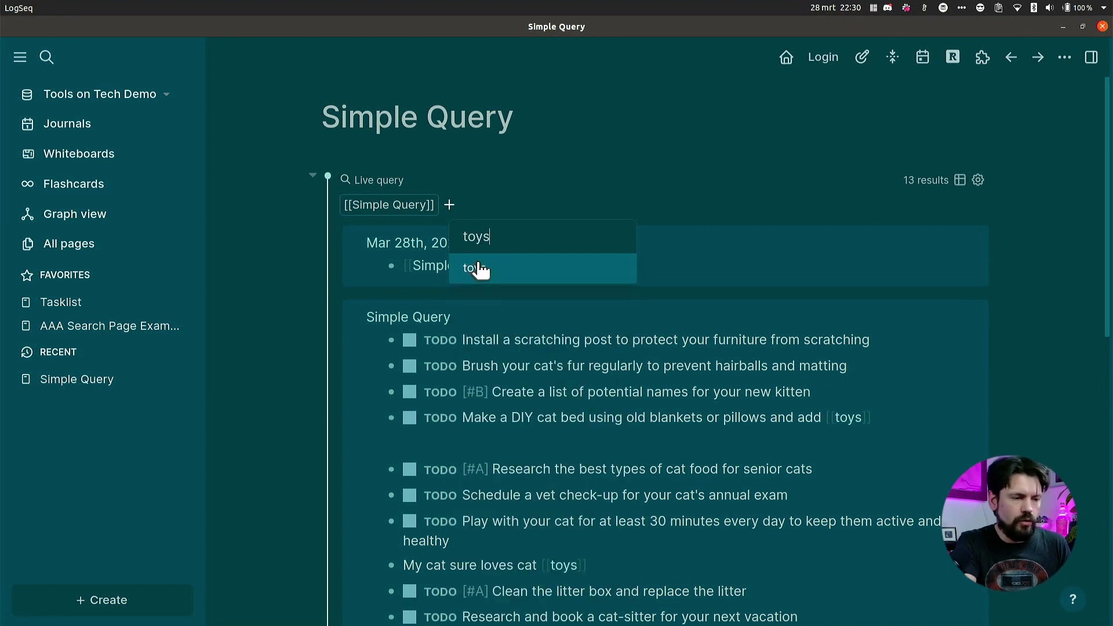
pyautogui.press('Return')
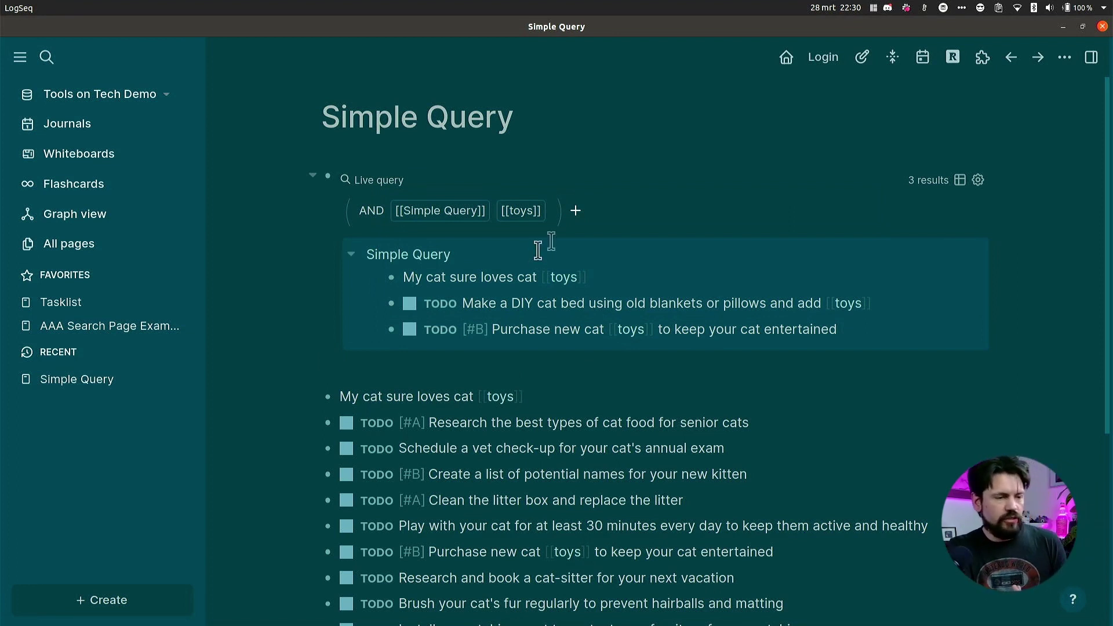
pyautogui.click(576, 211)
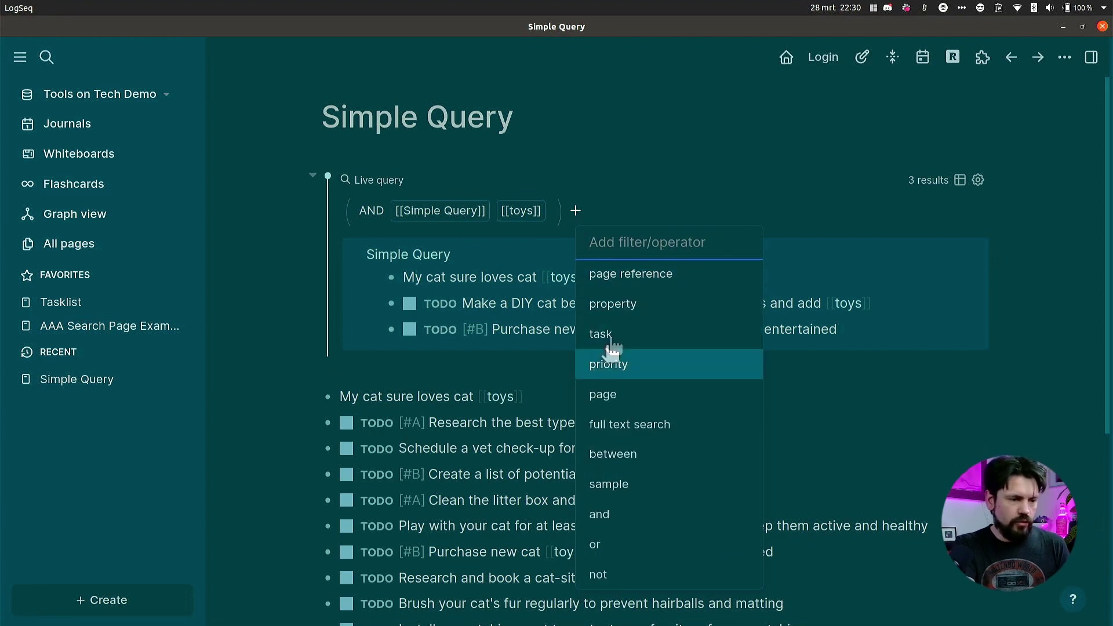
pyautogui.click(609, 334)
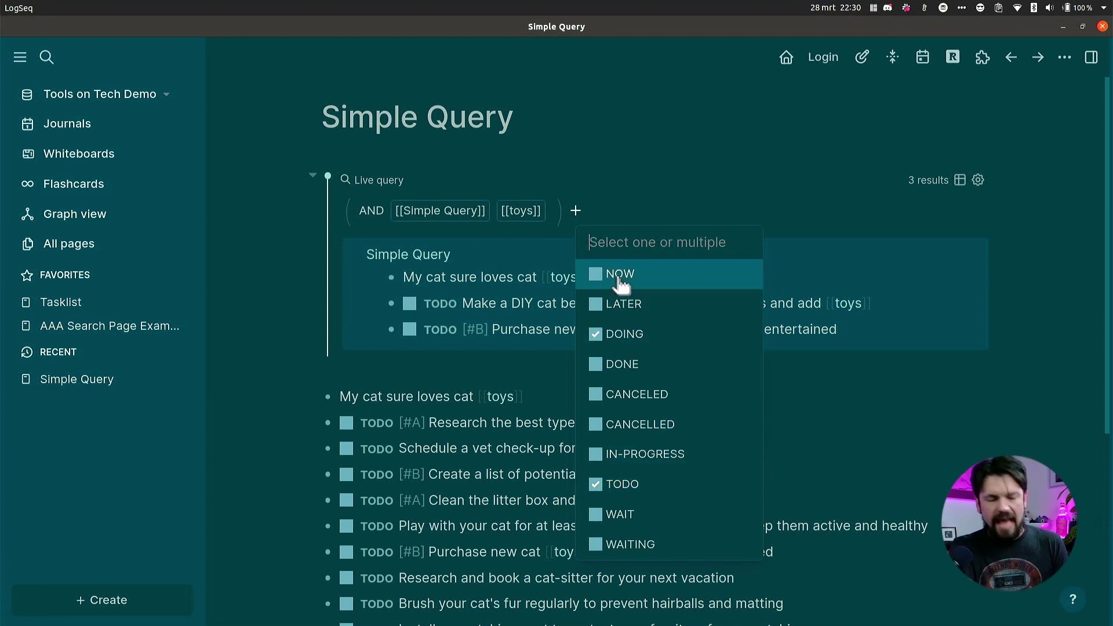
pyautogui.click(635, 197)
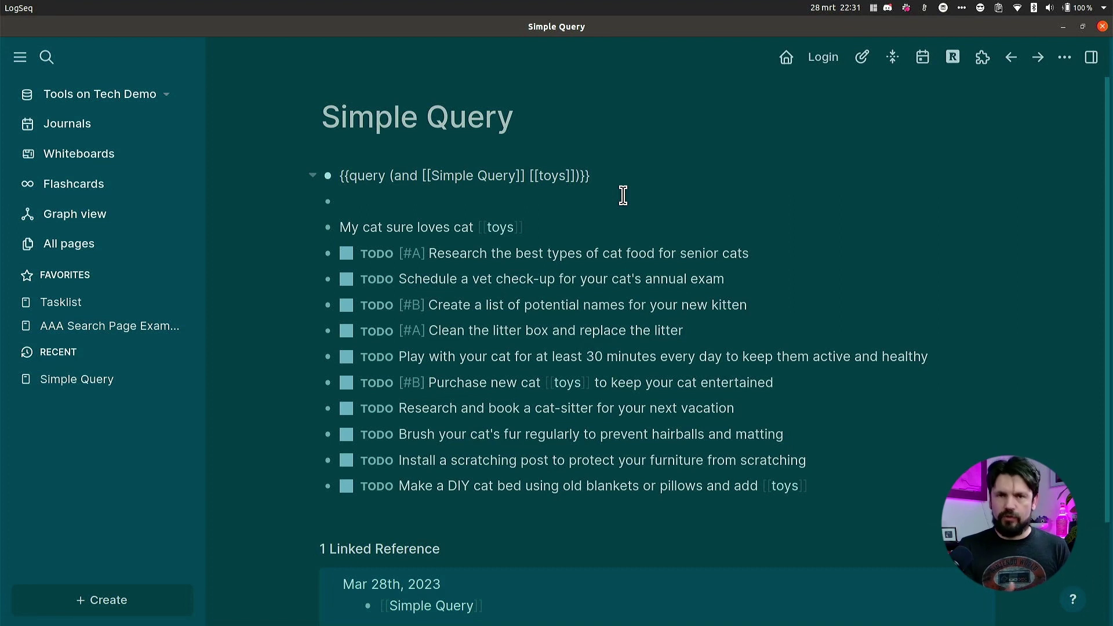
pyautogui.click(627, 204)
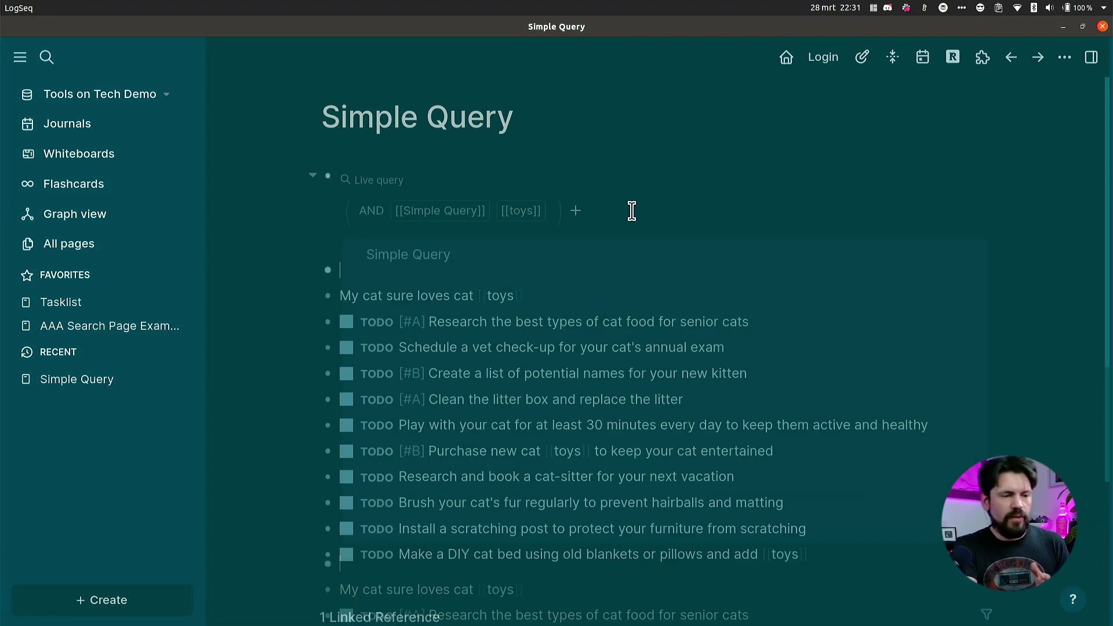
pyautogui.click(574, 212)
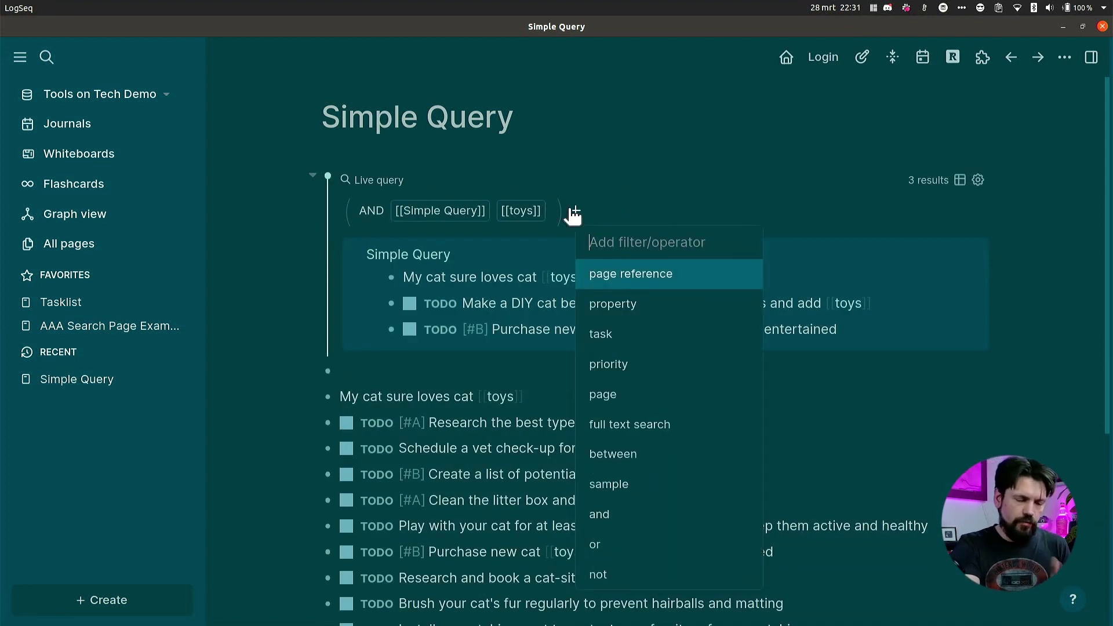
pyautogui.click(628, 335)
pyautogui.click(637, 486)
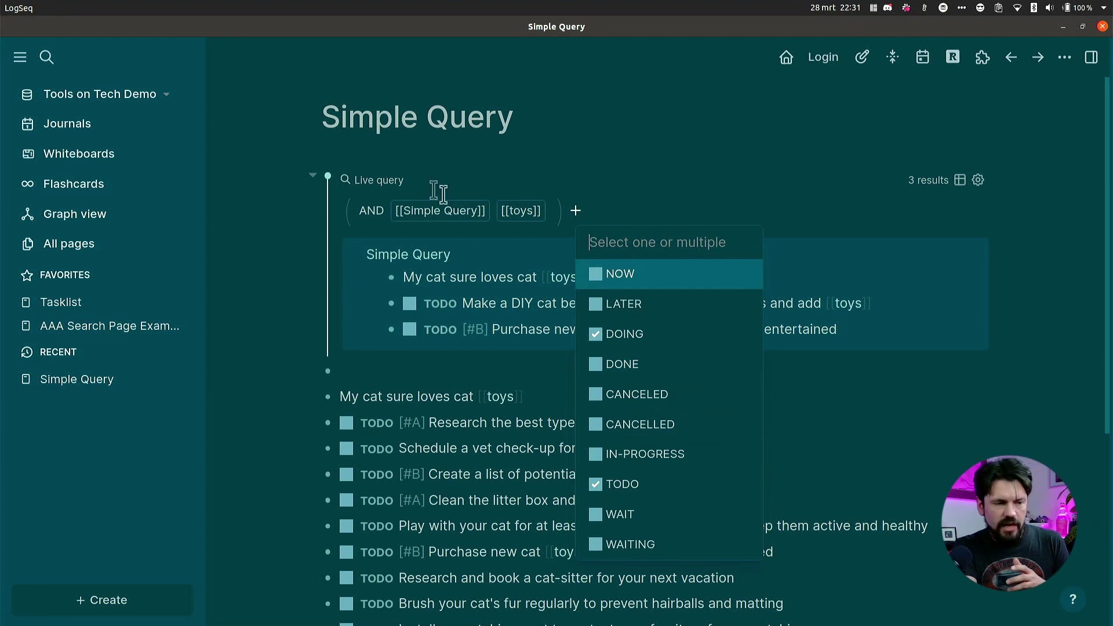
# Step: Apply the task: TODO | DOING filter and show the 2 results as a table
pyautogui.click(577, 216)
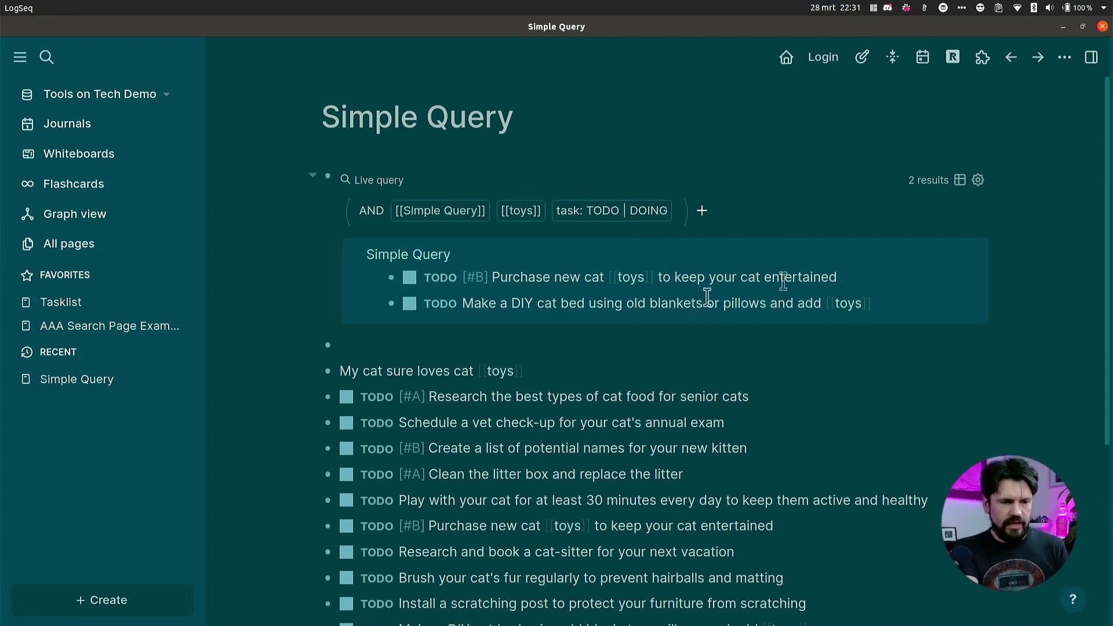
pyautogui.click(960, 181)
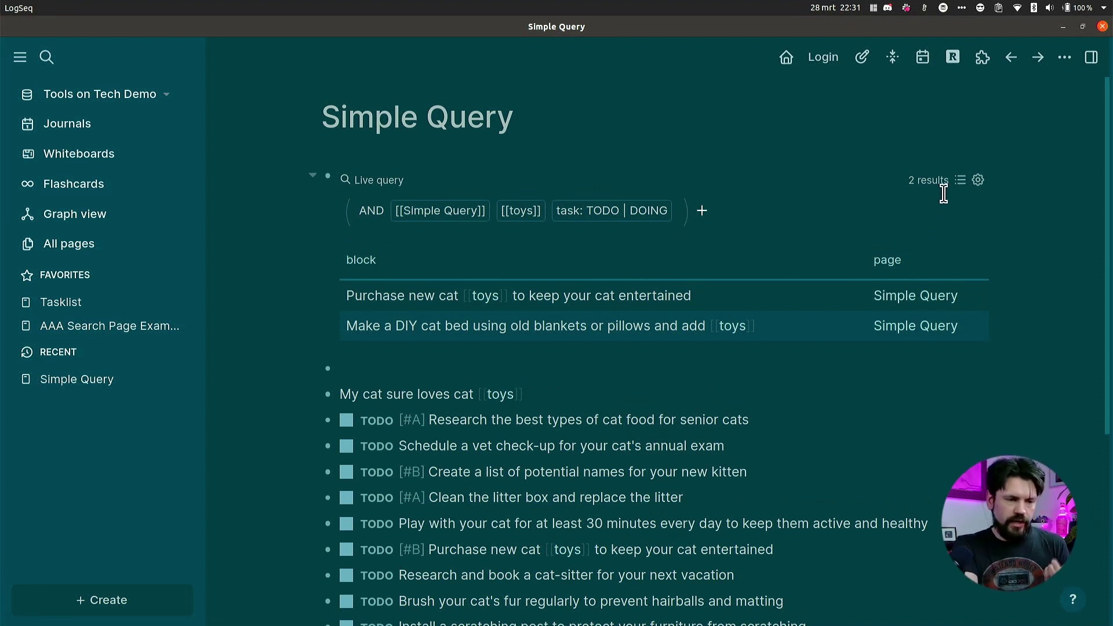
pyautogui.click(961, 180)
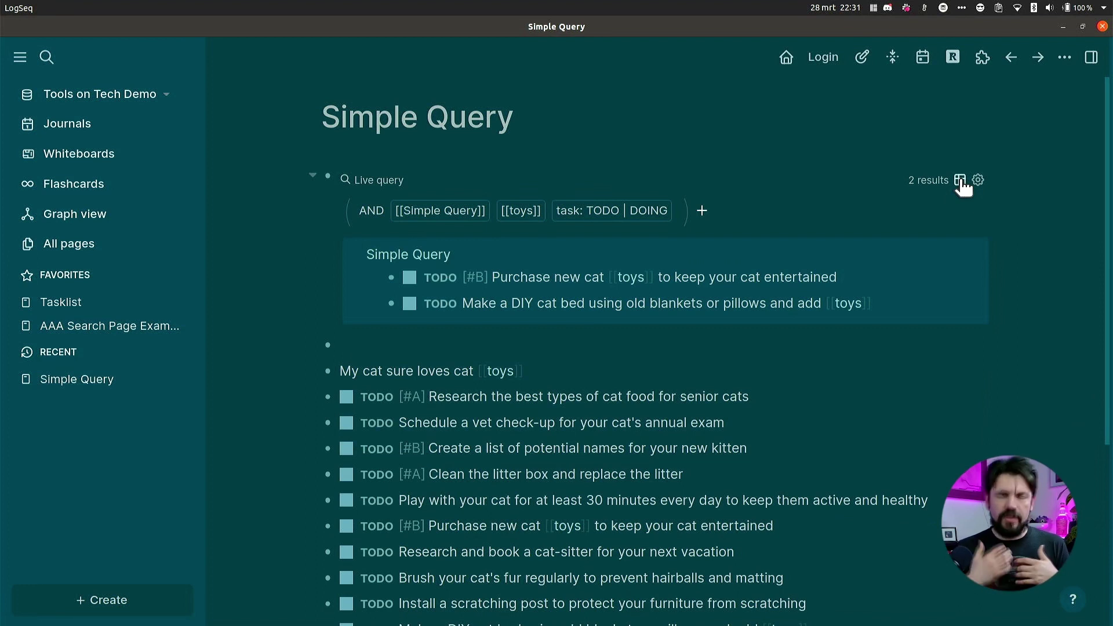